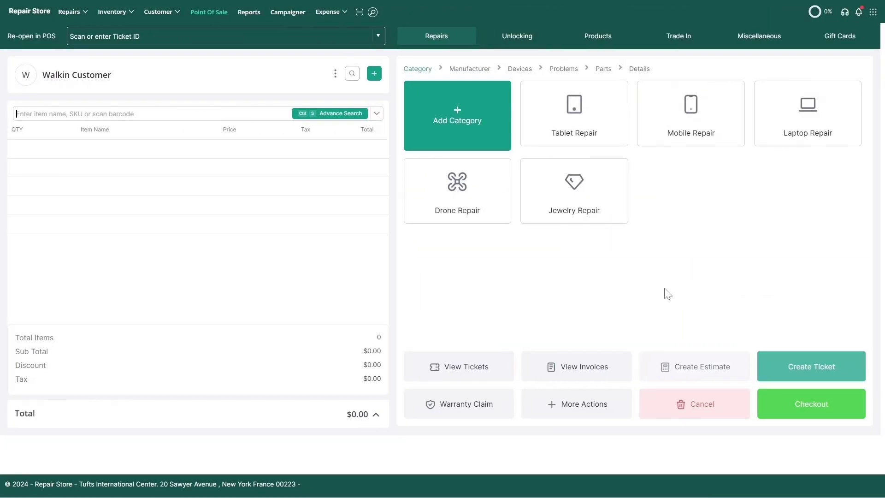
Go to Inventory > Manage Services > Repairs to list all repair services.
{"action": "left_click", "coordinate": [122, 18]}
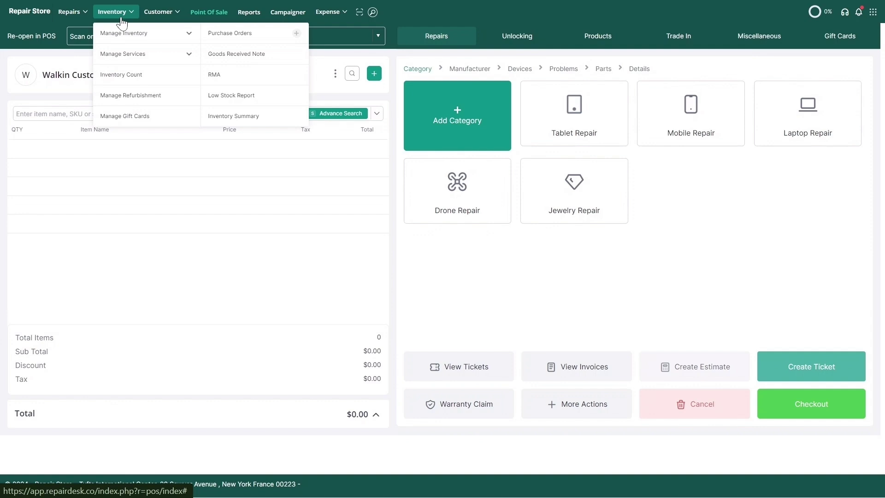
{"action": "left_click", "coordinate": [190, 60]}
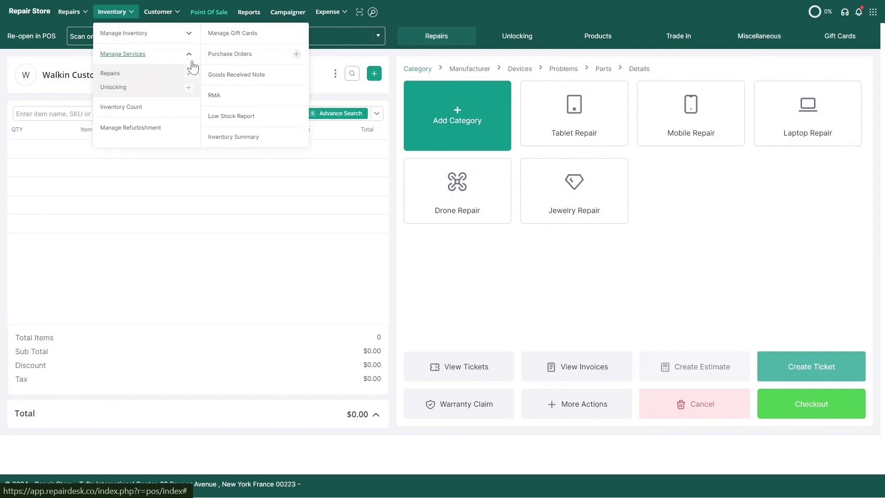
{"action": "left_click", "coordinate": [116, 77]}
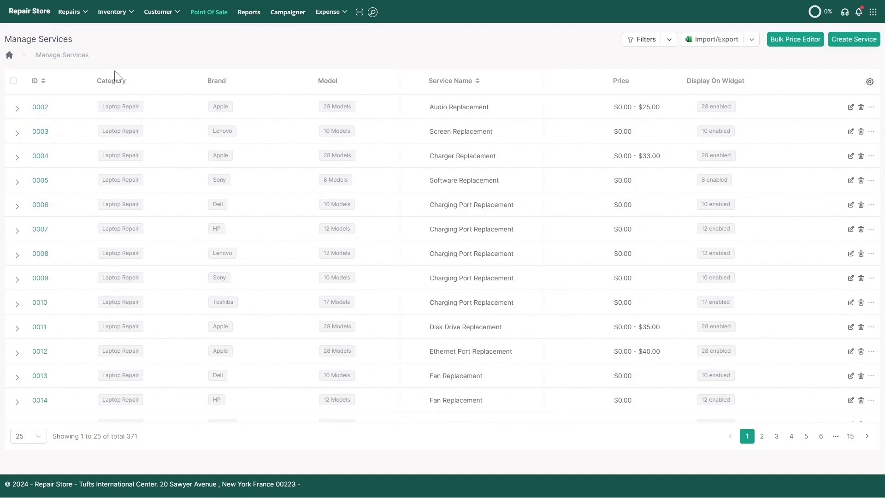
Replace 'Audio' with 'Battery' in service 0002's name, making it Battery Replacement.
{"action": "left_click", "coordinate": [435, 110]}
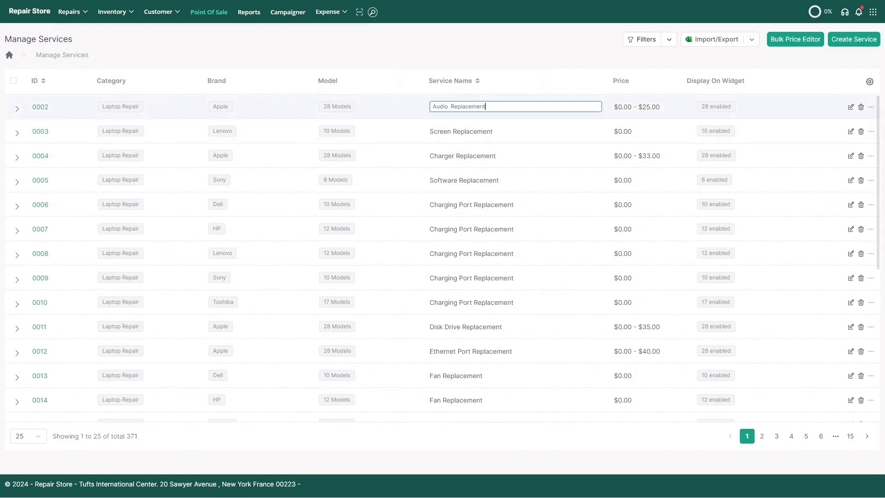
{"action": "double_click", "coordinate": [440, 106]}
{"action": "key", "text": "BackSpace"}
{"action": "type", "text": "Battery"}
{"action": "key", "text": "Return"}
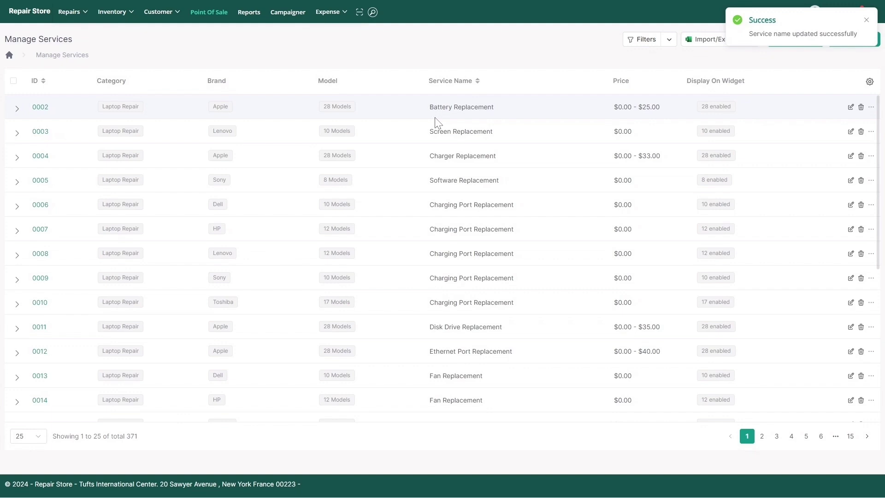
Filter the services list to the iPhone 15 model.
{"action": "left_click", "coordinate": [669, 39]}
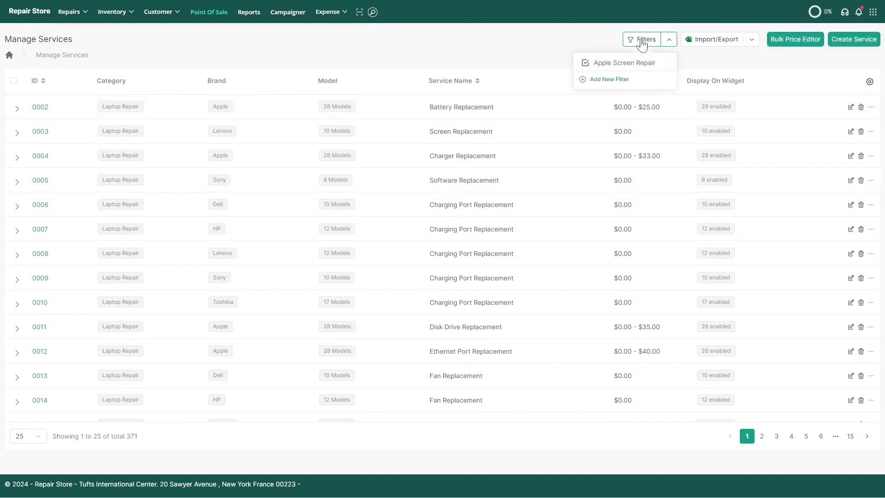
{"action": "left_click", "coordinate": [628, 81]}
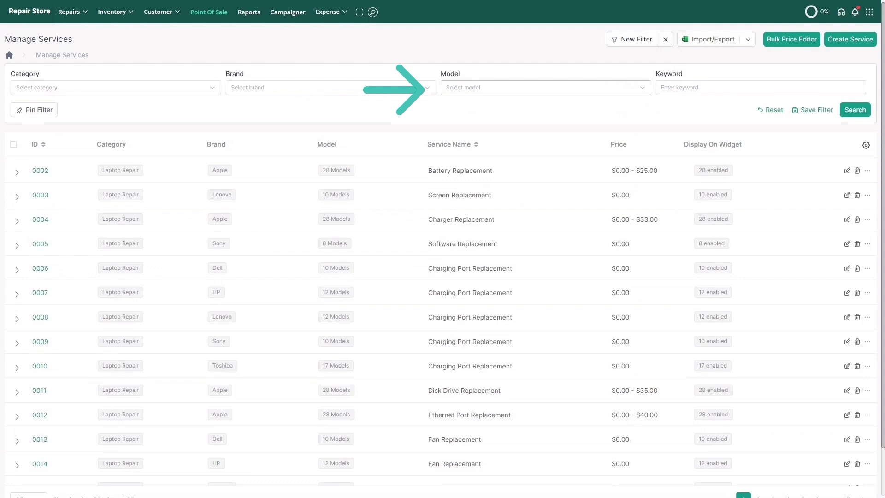
{"action": "left_click", "coordinate": [629, 83]}
{"action": "type", "text": "iphone 15"}
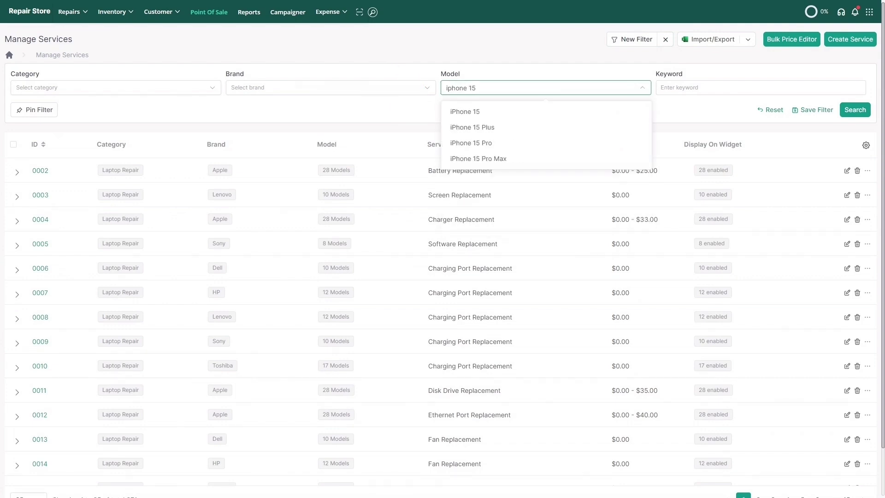
{"action": "left_click", "coordinate": [594, 110]}
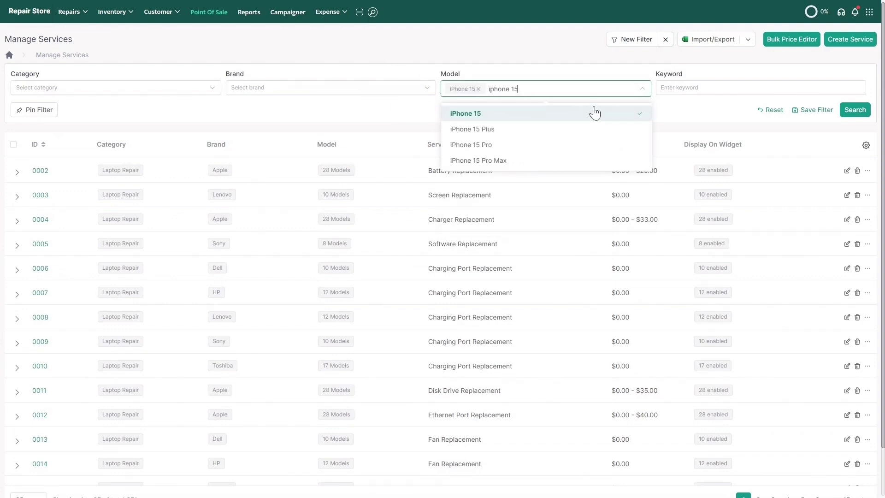
{"action": "left_click", "coordinate": [856, 112]}
Set service 1457's iPhone 15 Battery Replacement price to $100.00, then reset the filter.
{"action": "left_click", "coordinate": [12, 196]}
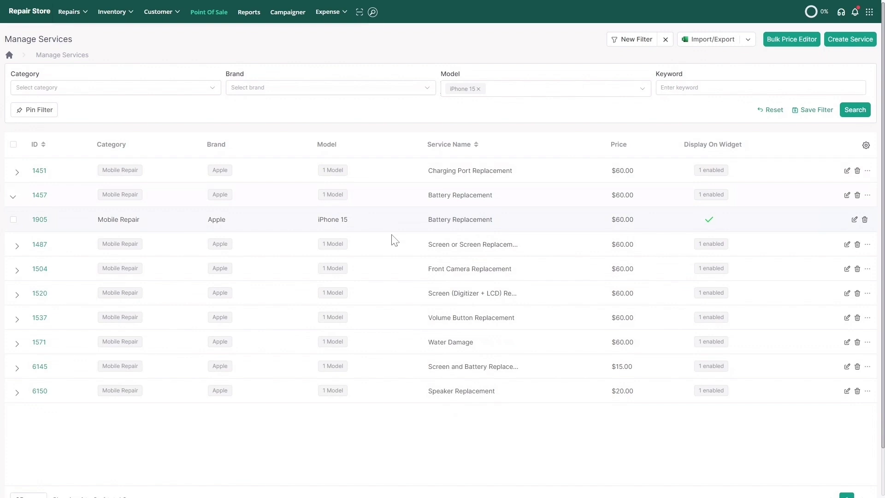
{"action": "left_click", "coordinate": [623, 220]}
{"action": "type", "text": "100"}
{"action": "key", "text": "Return"}
{"action": "left_click", "coordinate": [769, 111]}
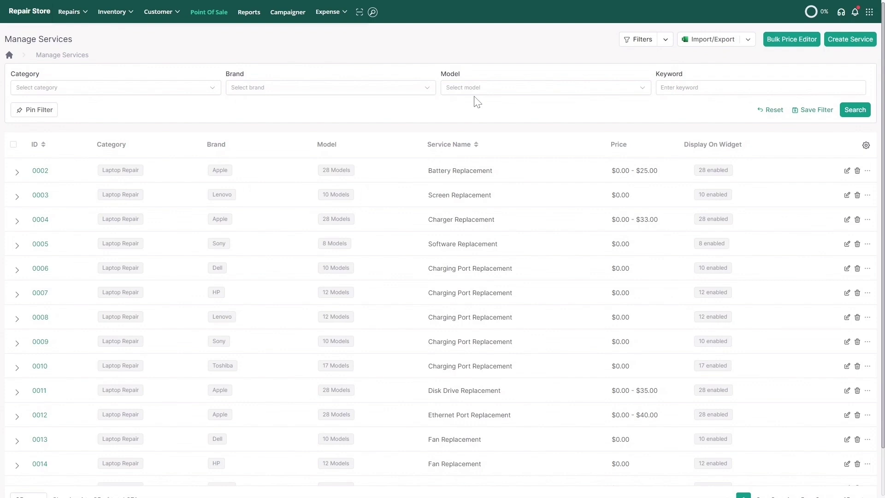
Set the service filter to brand Apple with keyword Screen.
{"action": "left_click", "coordinate": [428, 91]}
{"action": "left_click", "coordinate": [411, 179]}
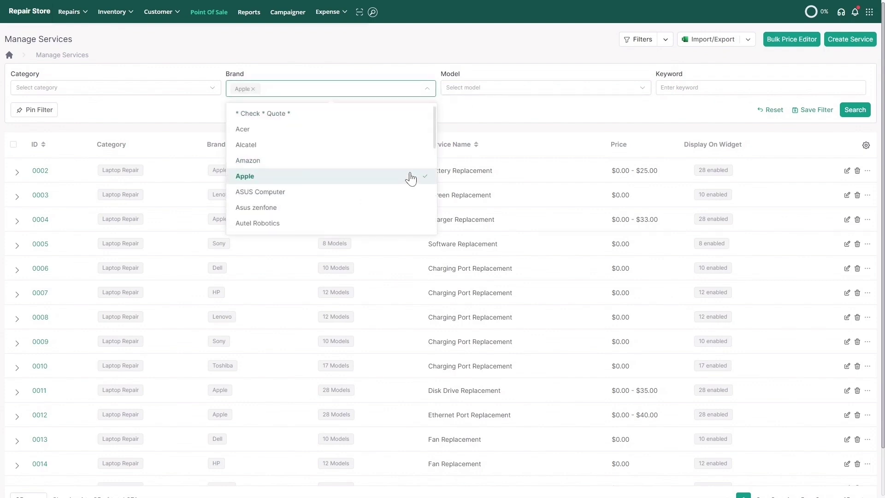
{"action": "left_click", "coordinate": [761, 87]}
{"action": "type", "text": "Screen"}
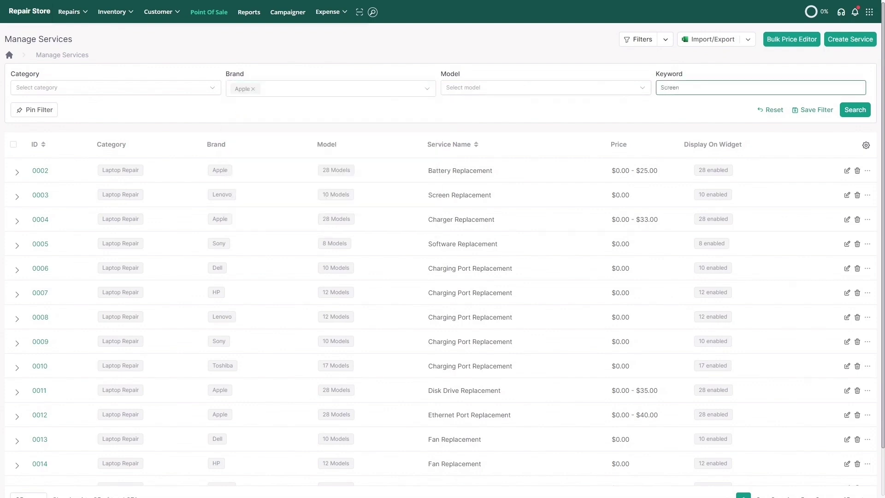
Save these criteria as filter 'Apple Screen Repair' with a phone icon.
{"action": "left_click", "coordinate": [820, 110]}
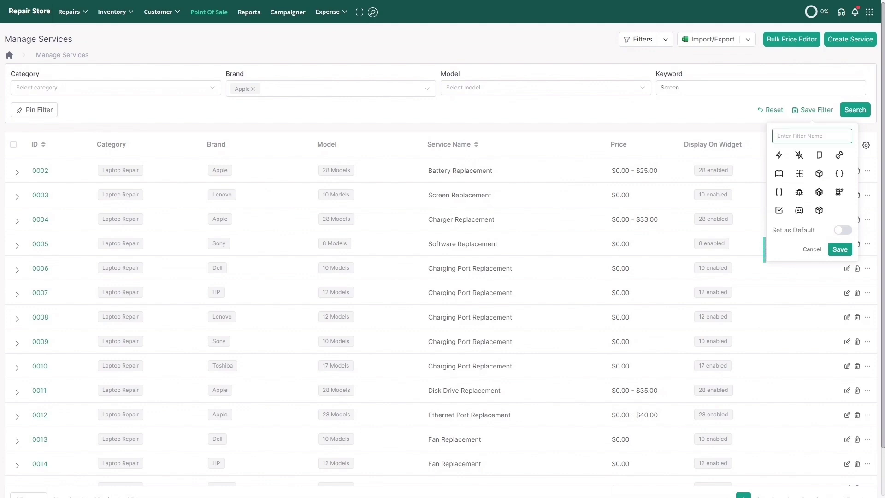
{"action": "type", "text": "Apple Screen Re"}
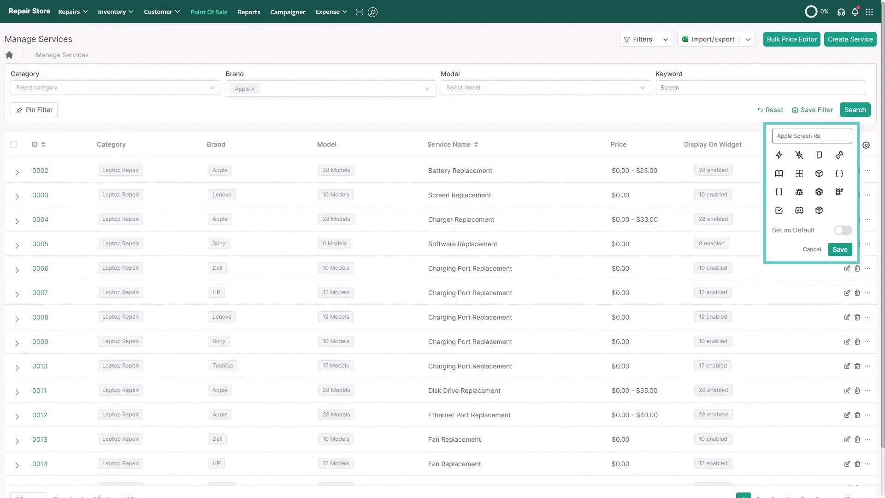
{"action": "type", "text": "pair"}
{"action": "left_click", "coordinate": [819, 155]}
{"action": "left_click", "coordinate": [837, 249]}
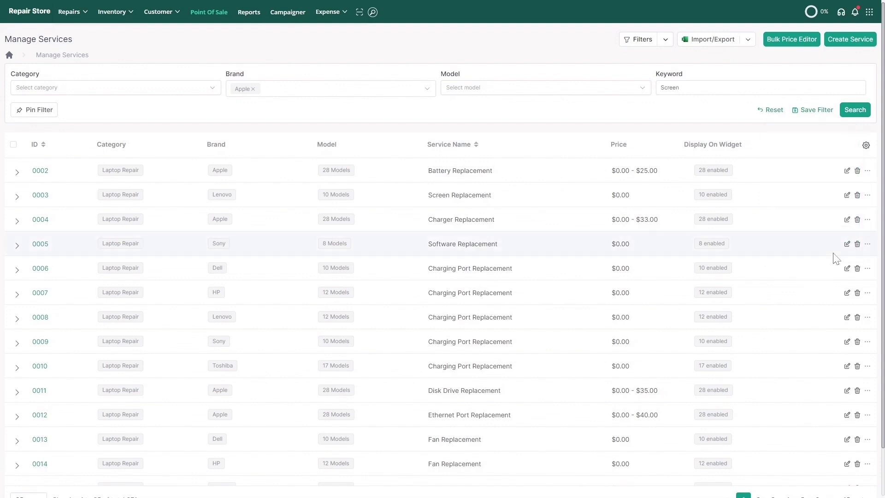
Apply the filter, then load Bulk Price Editor for Mobile Repair, Apple, all models.
{"action": "left_click", "coordinate": [854, 111]}
{"action": "left_click", "coordinate": [805, 40]}
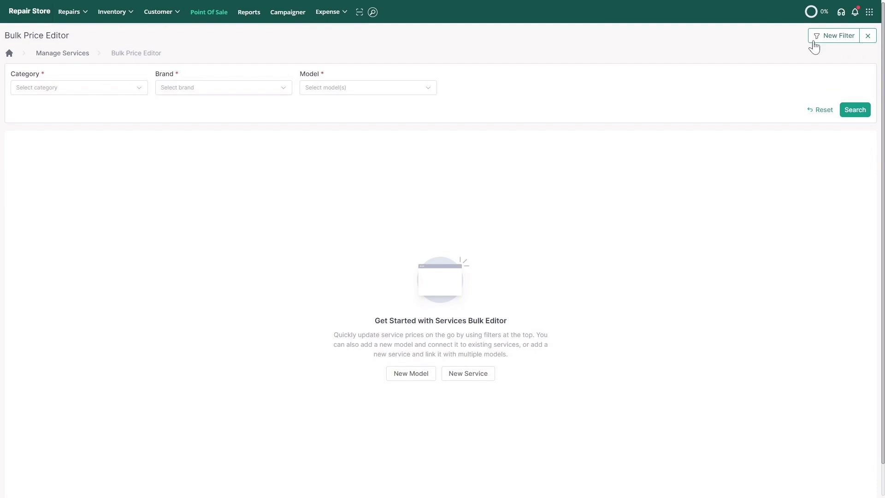
{"action": "left_click", "coordinate": [79, 87]}
{"action": "left_click", "coordinate": [69, 126]}
{"action": "left_click", "coordinate": [207, 88]}
{"action": "left_click", "coordinate": [174, 143]}
{"action": "left_click", "coordinate": [368, 88]}
{"action": "left_click", "coordinate": [336, 129]}
{"action": "left_click", "coordinate": [855, 110]}
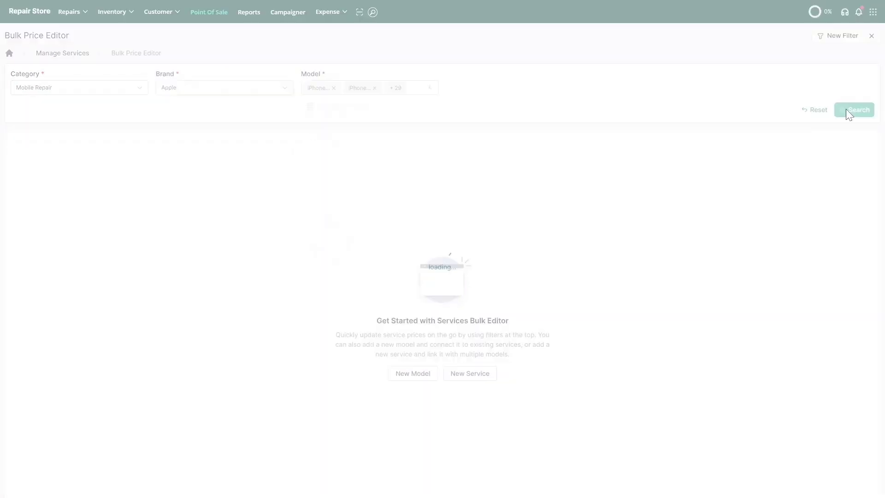
Enter iPhone 11 prices: Water Damage 100, Volume Button 200, Screen Replacement 150.
{"action": "left_click", "coordinate": [312, 199]}
{"action": "type", "text": "100"}
{"action": "key", "text": "Tab"}
{"action": "type", "text": "200"}
{"action": "key", "text": "Tab"}
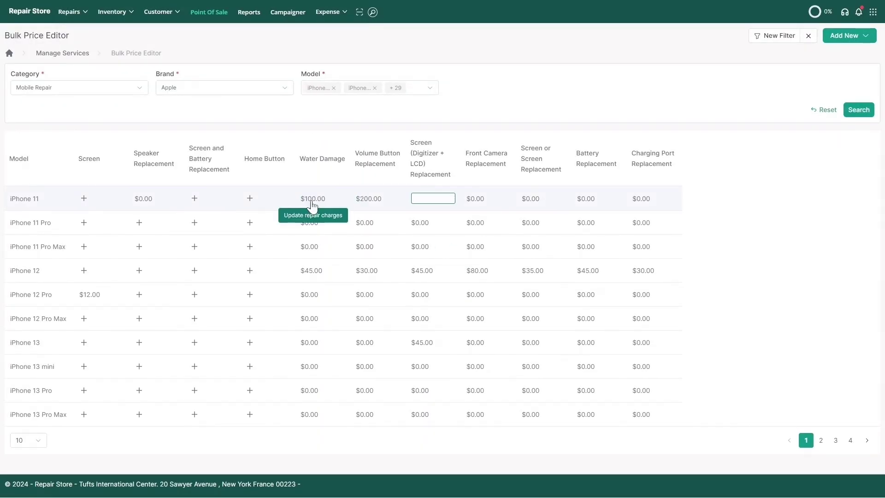
{"action": "type", "text": "150"}
{"action": "key", "text": "Return"}
Return to the unfiltered Manage Services list after briefly visiting Service Import.
{"action": "left_click", "coordinate": [77, 57]}
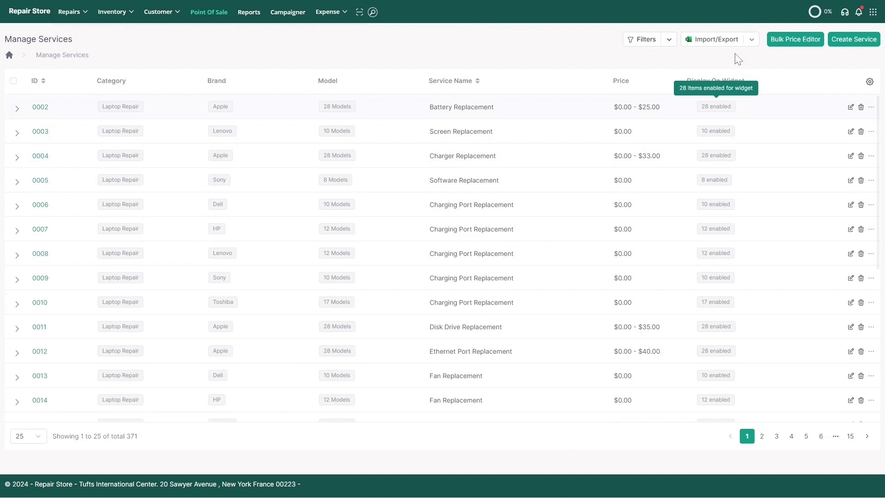
{"action": "left_click", "coordinate": [731, 40]}
{"action": "left_click", "coordinate": [725, 62]}
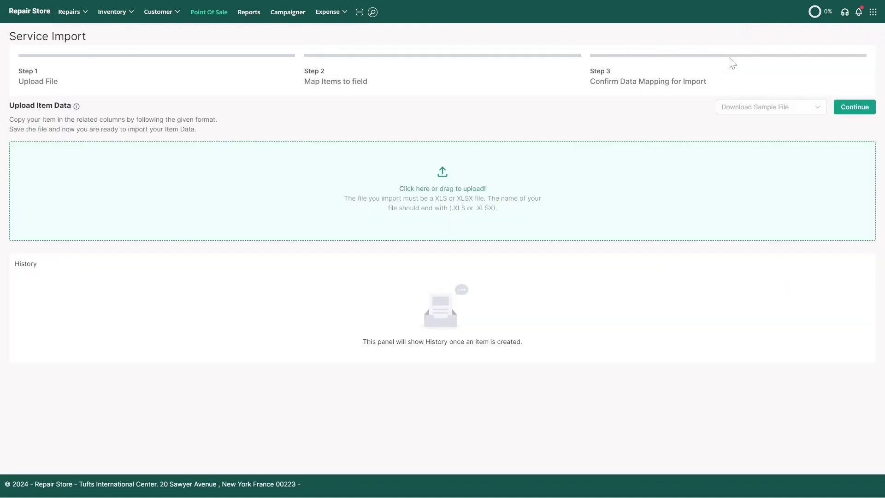
{"action": "left_click", "coordinate": [113, 12]}
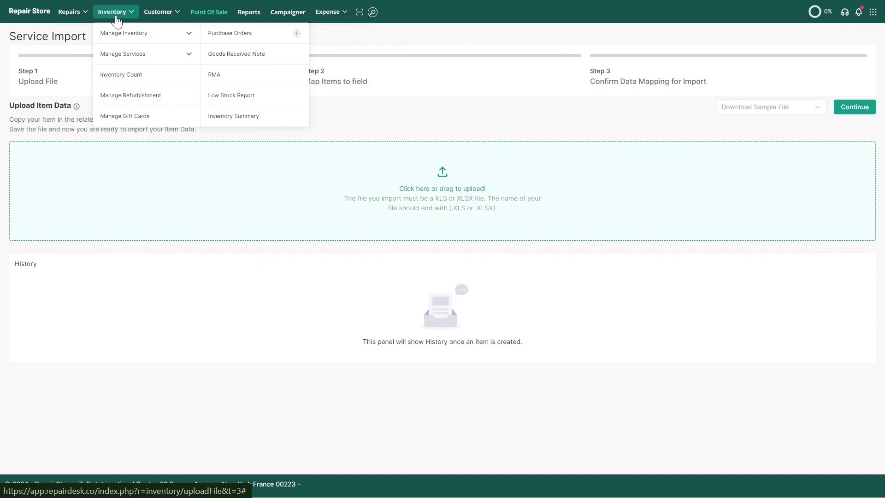
{"action": "left_click", "coordinate": [184, 62]}
{"action": "left_click", "coordinate": [118, 74]}
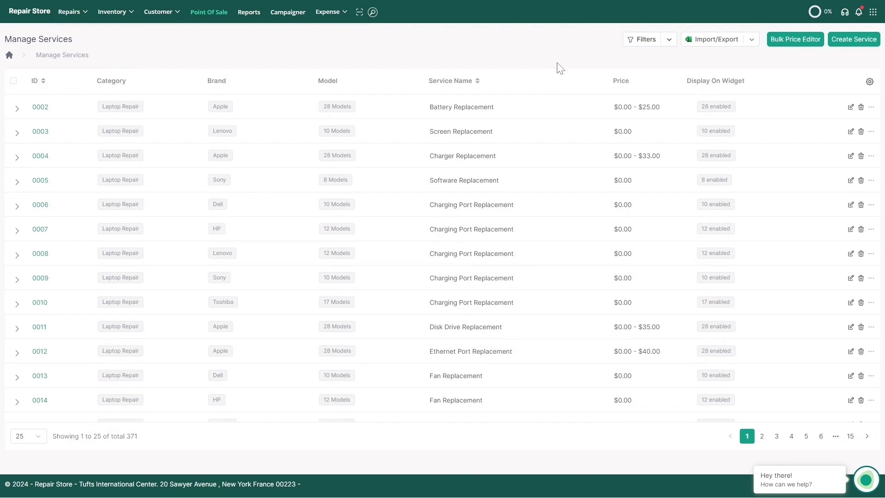
Start a new multi-model service named Diagnostics with the pulse icon.
{"action": "left_click", "coordinate": [855, 39]}
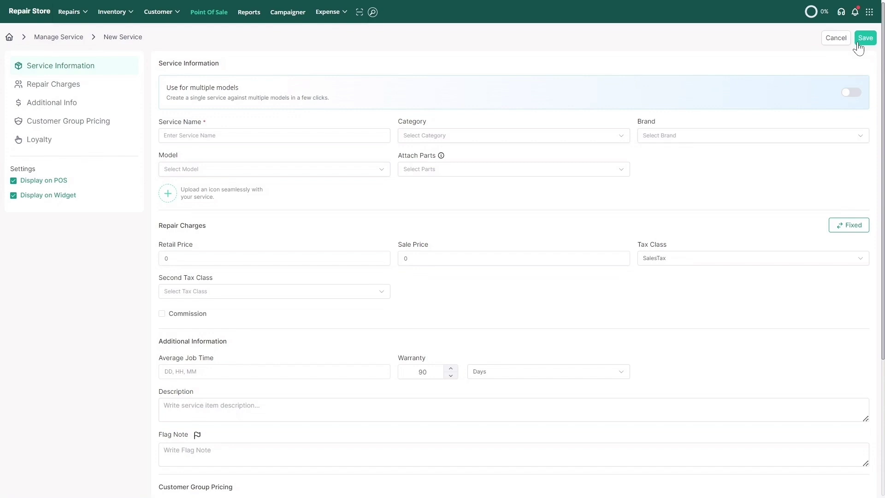
{"action": "left_click", "coordinate": [851, 94]}
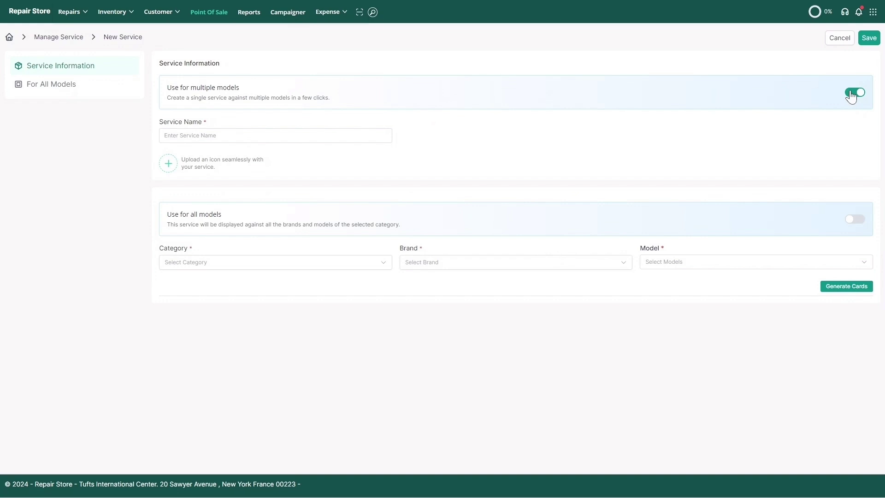
{"action": "left_click", "coordinate": [347, 135]}
{"action": "type", "text": "Diagnostics"}
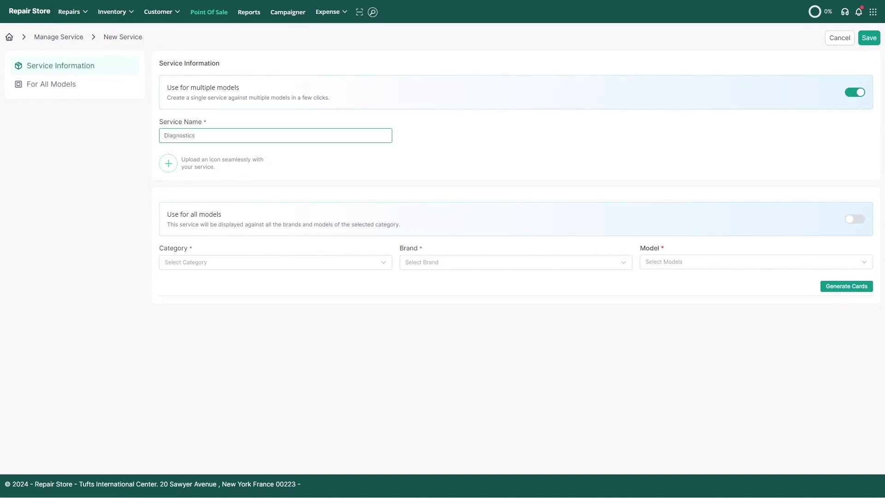
{"action": "left_click", "coordinate": [168, 163]}
{"action": "left_click", "coordinate": [219, 246]}
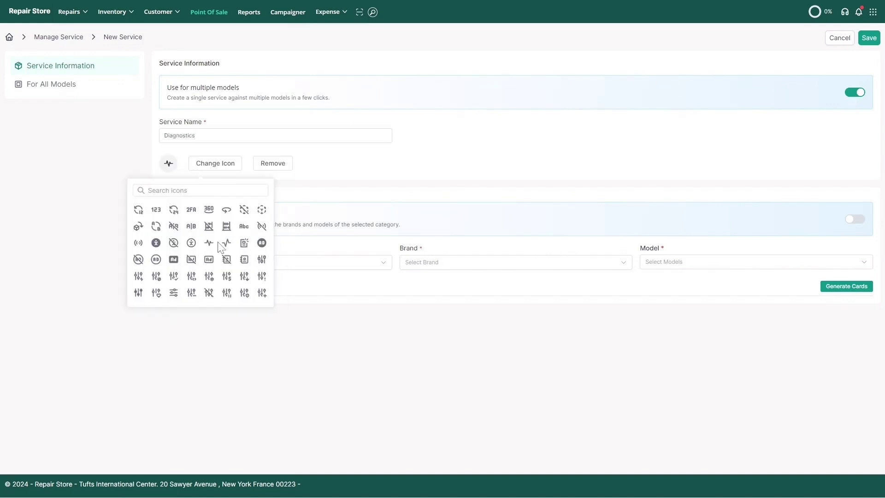
Choose Mobile Repair > Apple, select all iPhone models, and generate their cards.
{"action": "left_click", "coordinate": [297, 324]}
{"action": "left_click", "coordinate": [341, 262]}
{"action": "left_click", "coordinate": [341, 302]}
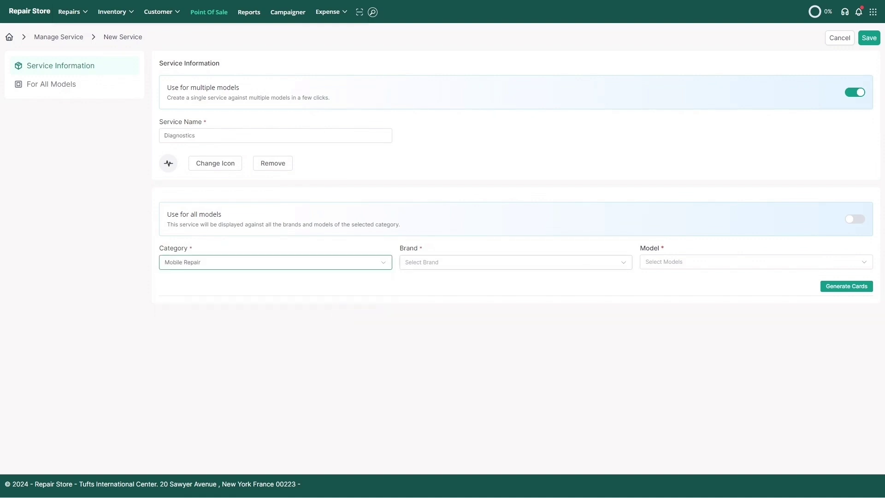
{"action": "left_click", "coordinate": [461, 262]}
{"action": "left_click", "coordinate": [442, 348]}
{"action": "left_click", "coordinate": [671, 270]}
{"action": "type", "text": "iphone"}
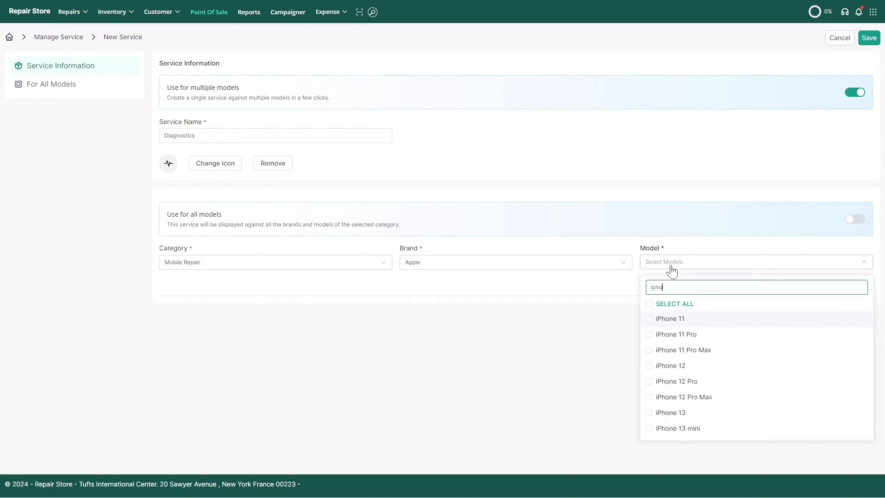
{"action": "left_click", "coordinate": [649, 304]}
{"action": "left_click", "coordinate": [617, 346]}
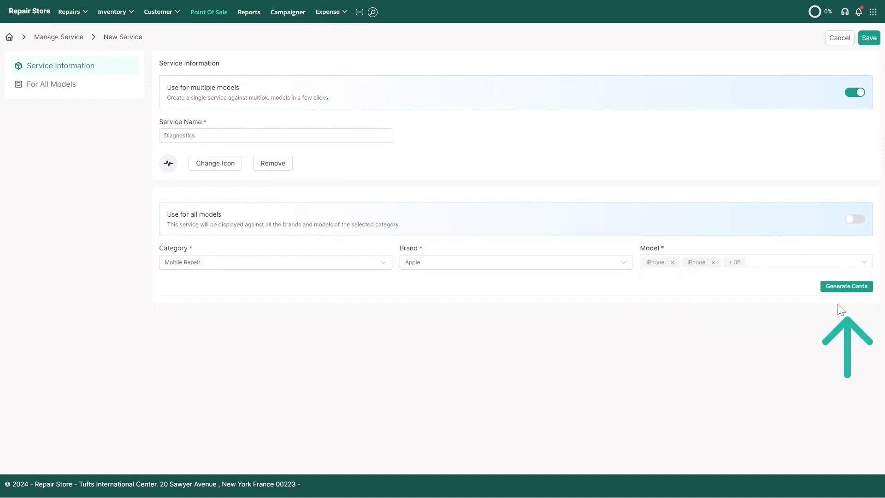
Scroll down the Diagnostics form and expand the iPhone 12 card.
{"action": "left_click", "coordinate": [845, 287]}
{"action": "scroll", "coordinate": [749, 315], "scroll_direction": "down", "scroll_amount": 7}
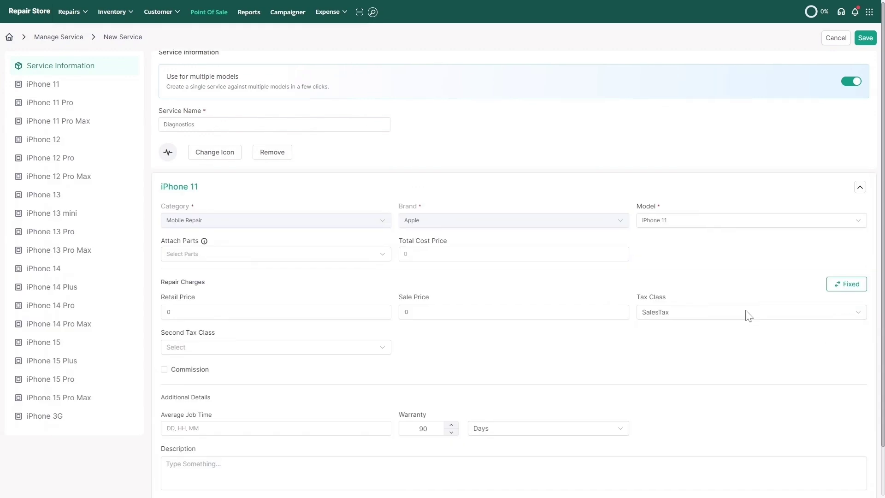
{"action": "scroll", "coordinate": [748, 316], "scroll_direction": "down", "scroll_amount": 6}
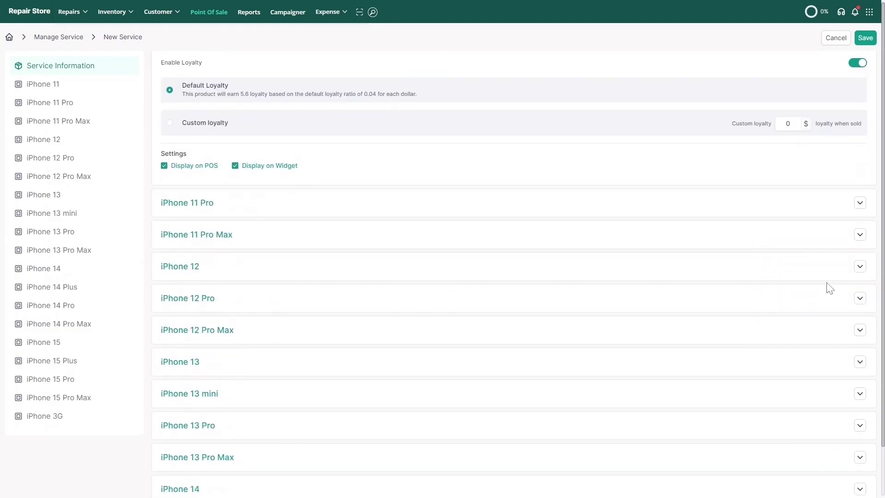
{"action": "left_click", "coordinate": [860, 268]}
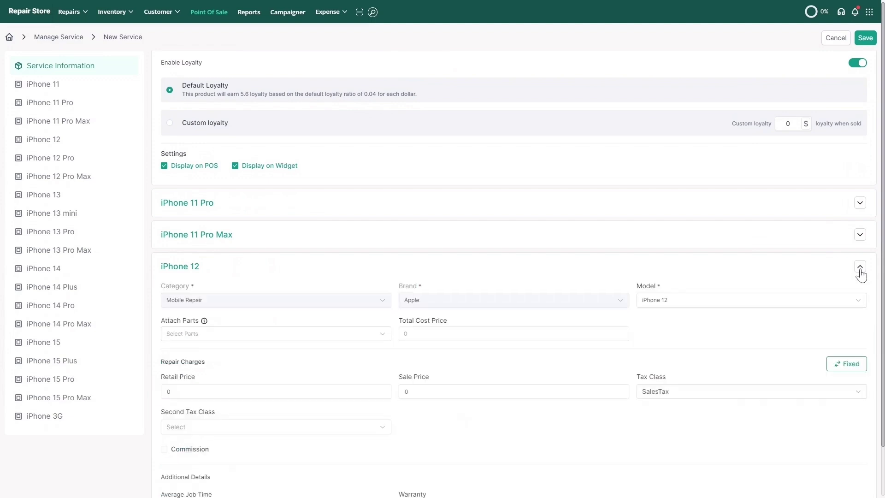
{"action": "scroll", "coordinate": [741, 300], "scroll_direction": "down", "scroll_amount": 3}
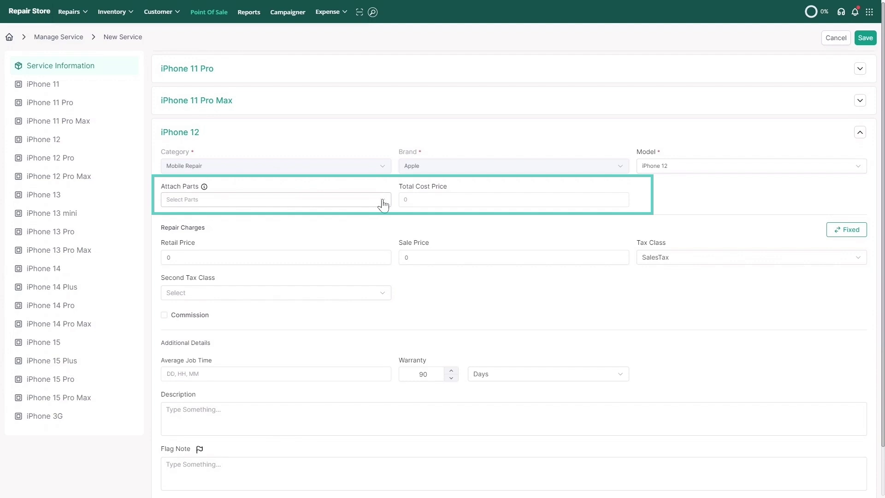
Attach the iPhone 12 Part and set the iPhone 12 retail price to 150.
{"action": "left_click", "coordinate": [383, 202]}
{"action": "left_click", "coordinate": [841, 234]}
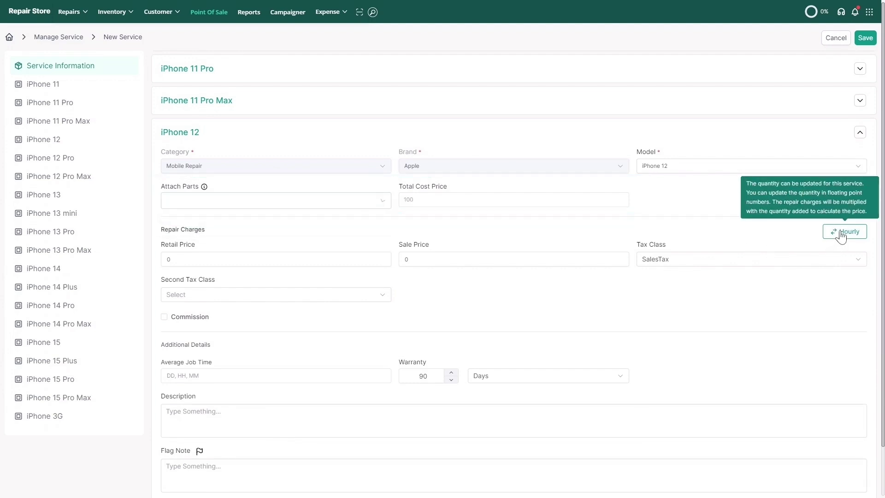
{"action": "left_click", "coordinate": [841, 234]}
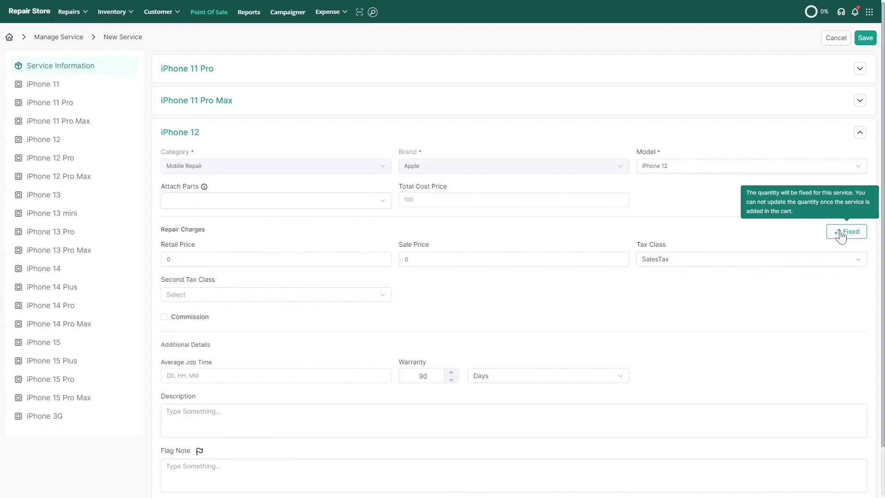
{"action": "left_click", "coordinate": [169, 259]}
{"action": "type", "text": "1"}
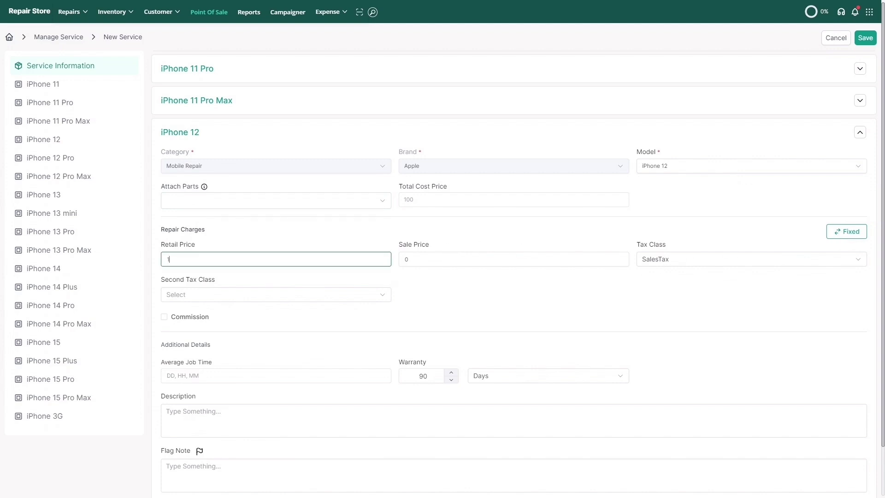
{"action": "type", "text": "50"}
{"action": "left_click", "coordinate": [457, 288]}
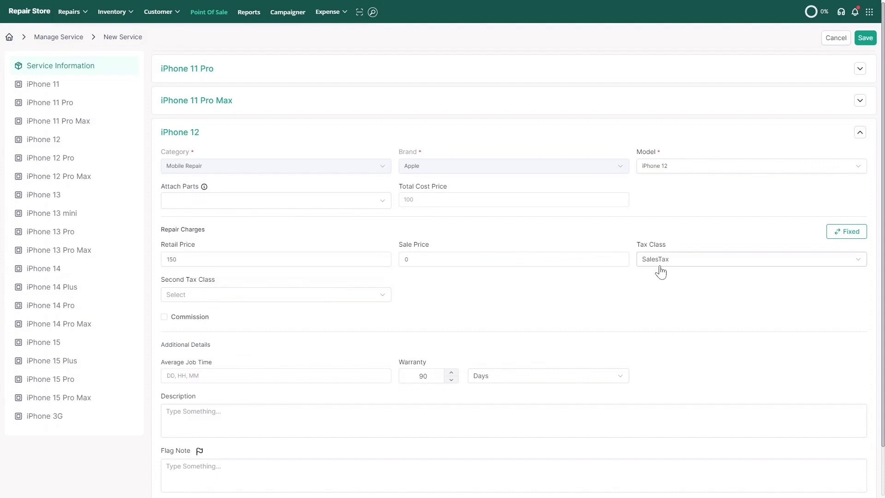
Set the iPhone 12 average job time to 1d 1h.
{"action": "left_click", "coordinate": [378, 376]}
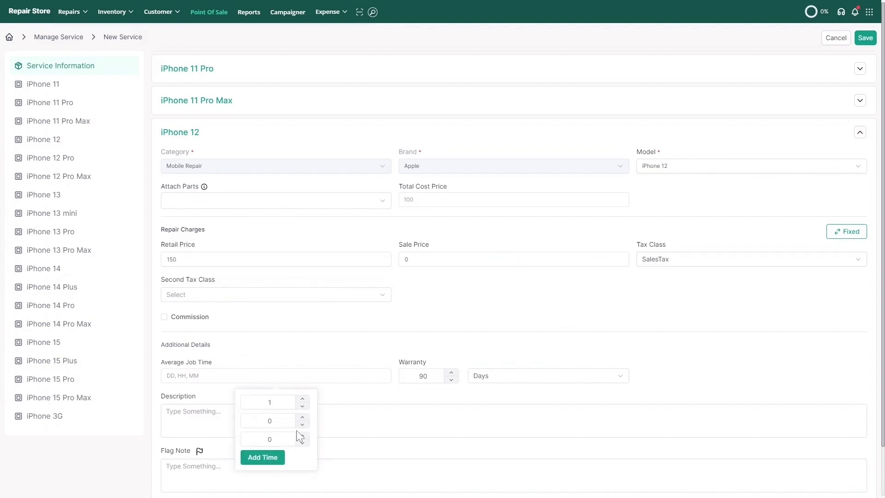
{"action": "left_click", "coordinate": [302, 417]}
{"action": "left_click", "coordinate": [265, 459]}
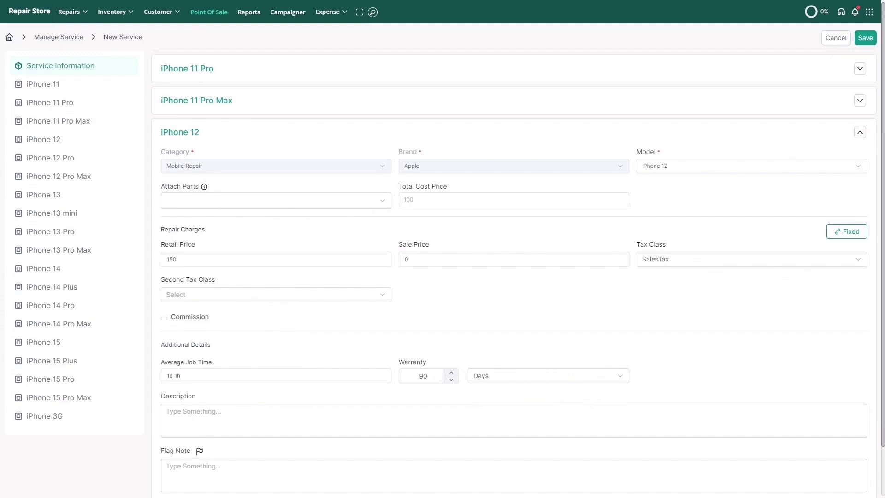
Add flag note 'Replacing the front camera will disable face ID', save, and return to Manage Services.
{"action": "scroll", "coordinate": [173, 480], "scroll_direction": "down", "scroll_amount": 4}
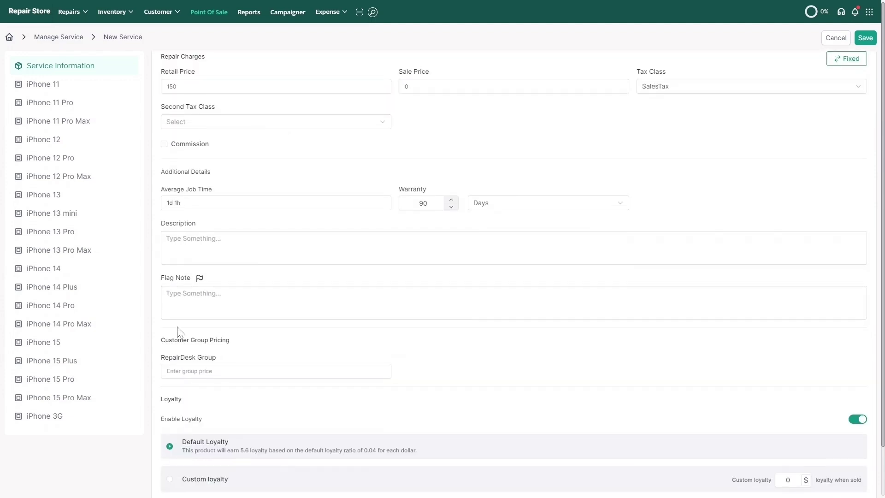
{"action": "left_click", "coordinate": [180, 312]}
{"action": "type", "text": "Replacin"}
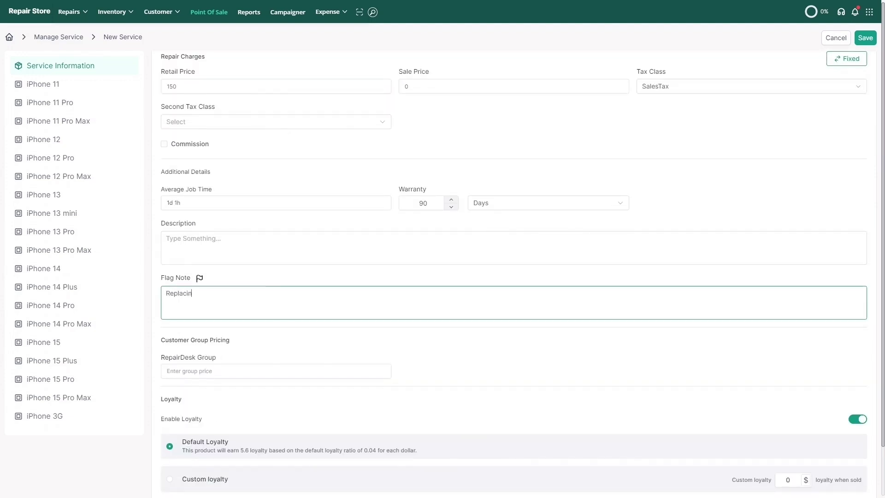
{"action": "type", "text": "g the front camera will disable face ID."}
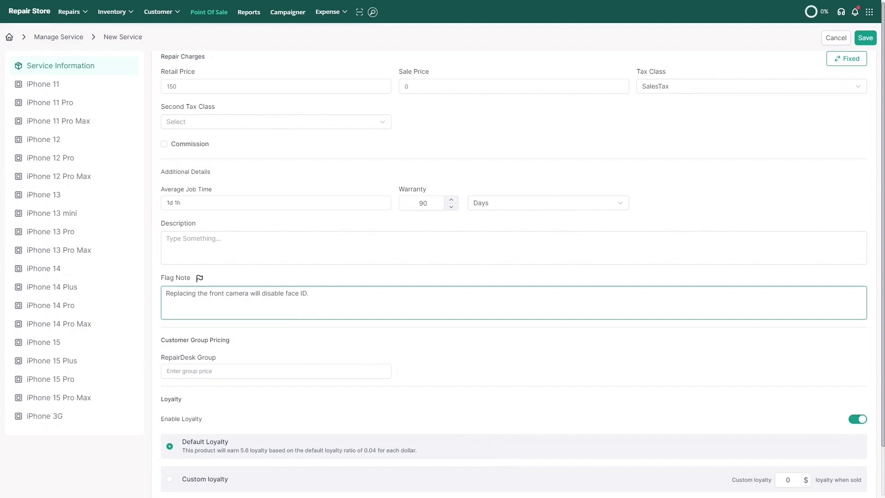
{"action": "scroll", "coordinate": [422, 318], "scroll_direction": "up", "scroll_amount": 1}
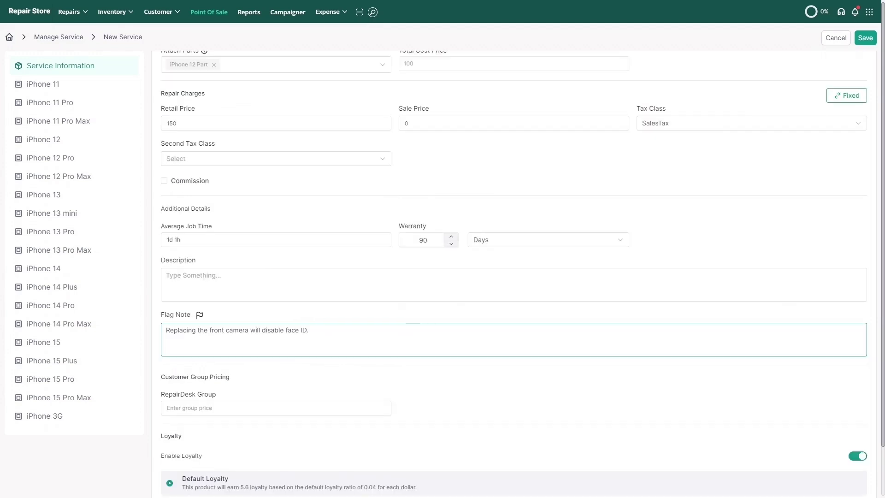
{"action": "left_click", "coordinate": [865, 42]}
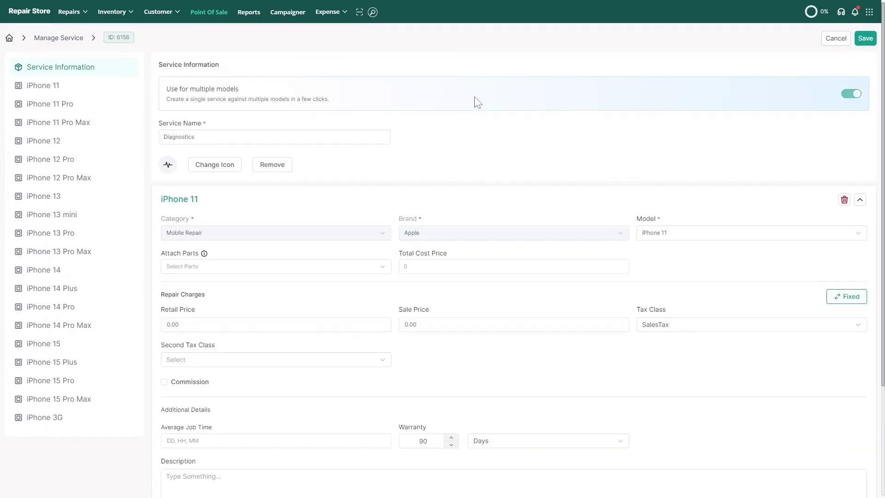
{"action": "left_click", "coordinate": [70, 43]}
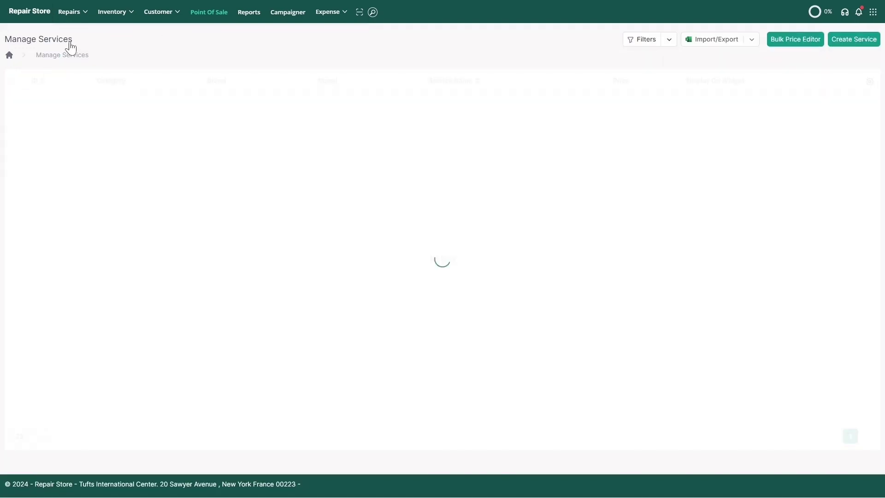